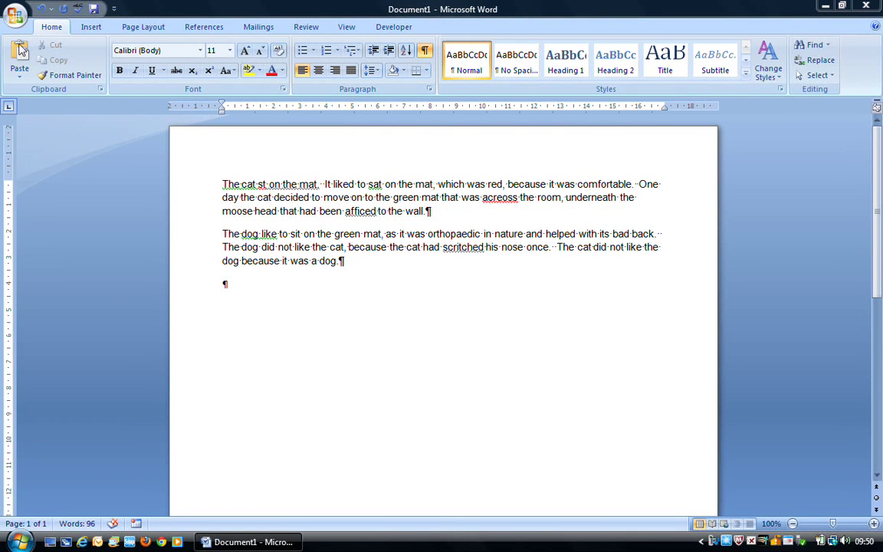
- Bring up Save As on the Documents folder, proposing the name 'The cat st on the mat'
click(9, 18)
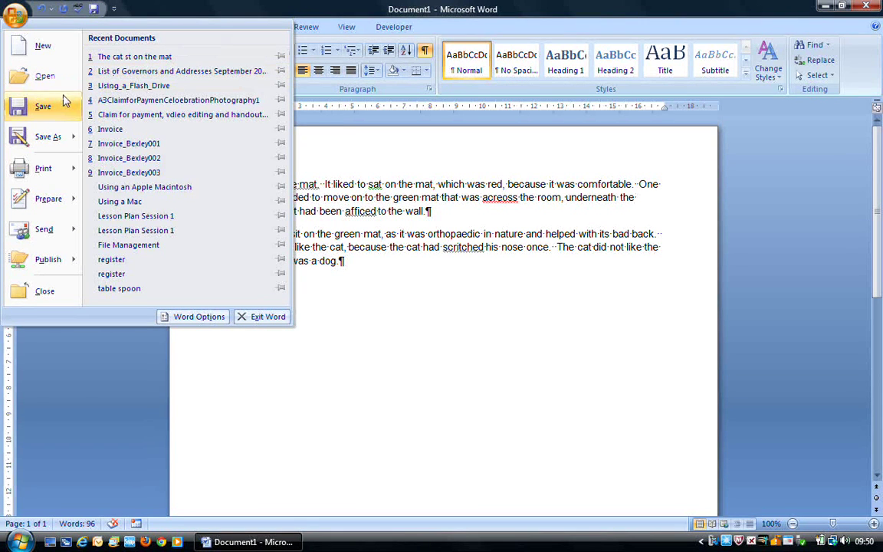
key(Escape)
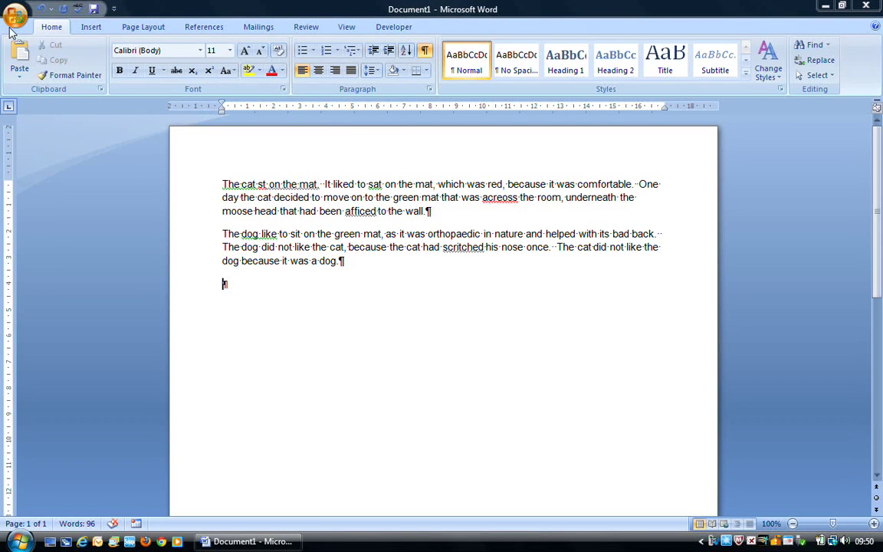
key(ctrl+s)
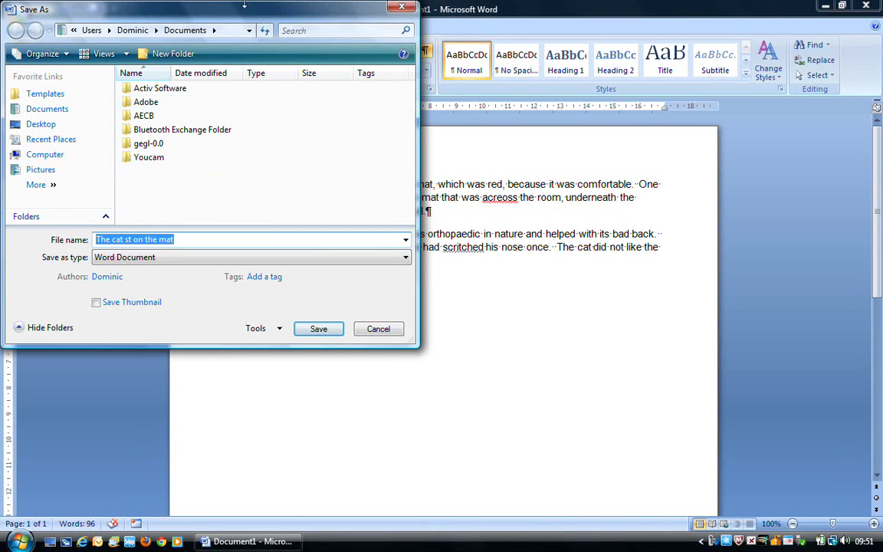
- Move the Save As window to the screen centre and enter 'vle video text resource' as the file name
drag(262, 19, 335, 55)
drag(126, 57, 240, 86)
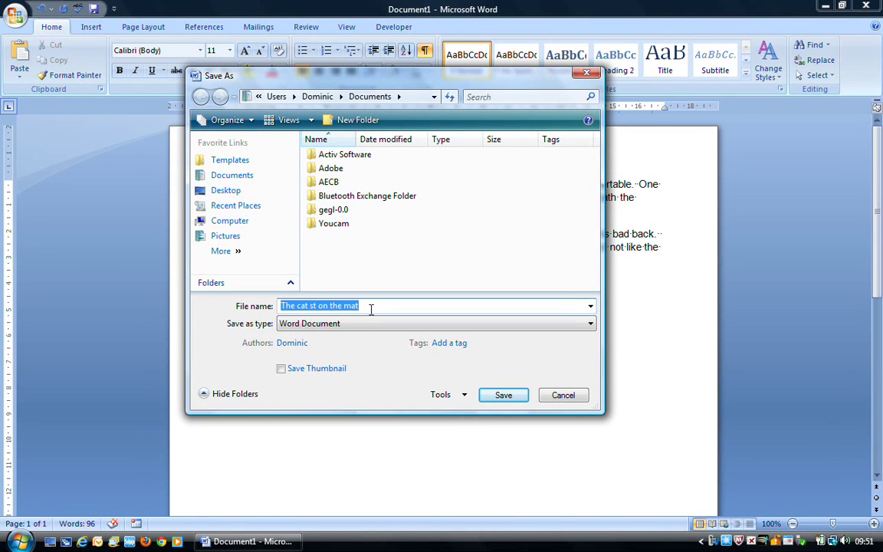
text(vle )
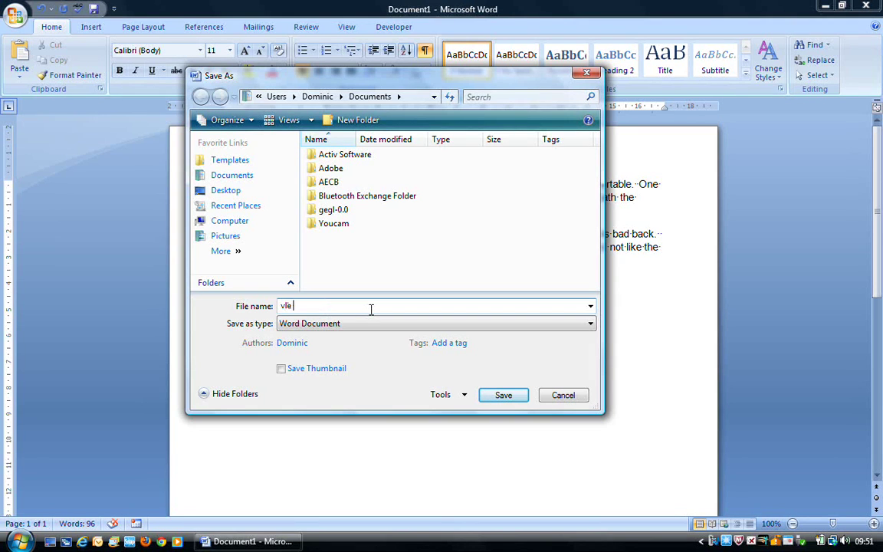
text(video text resource)
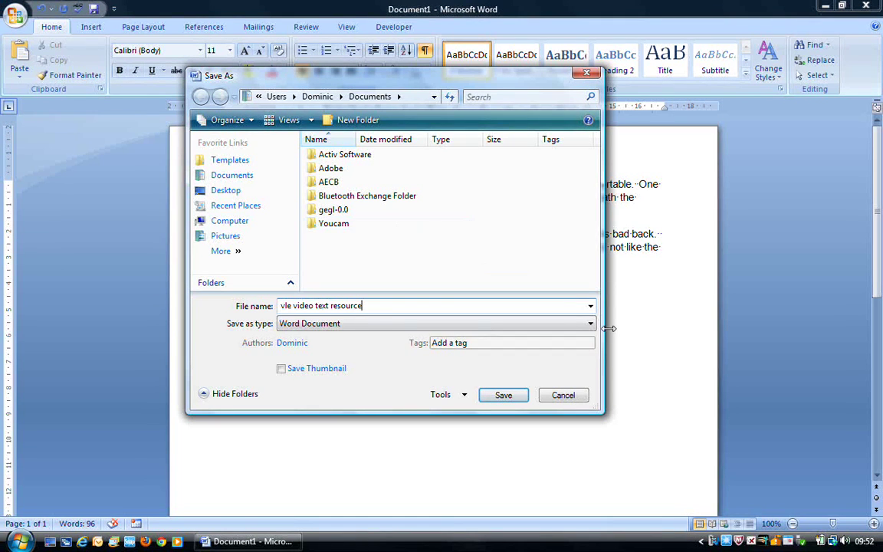
- Cancel that save and show the Office menu's Save As format list
click(563, 395)
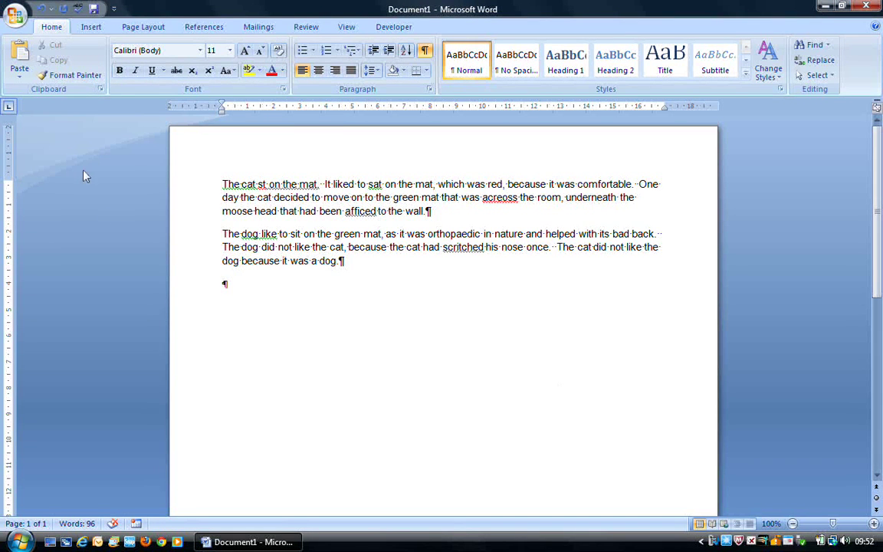
click(11, 18)
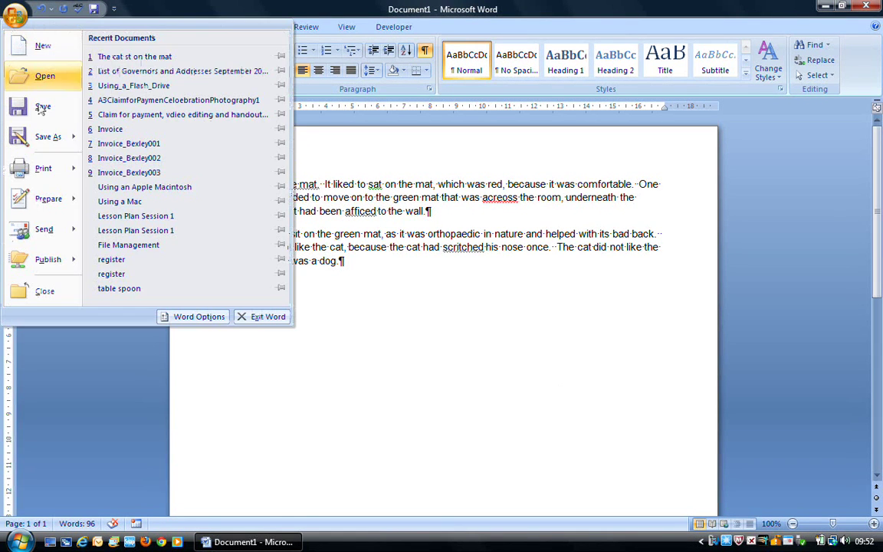
mouse_move(46, 142)
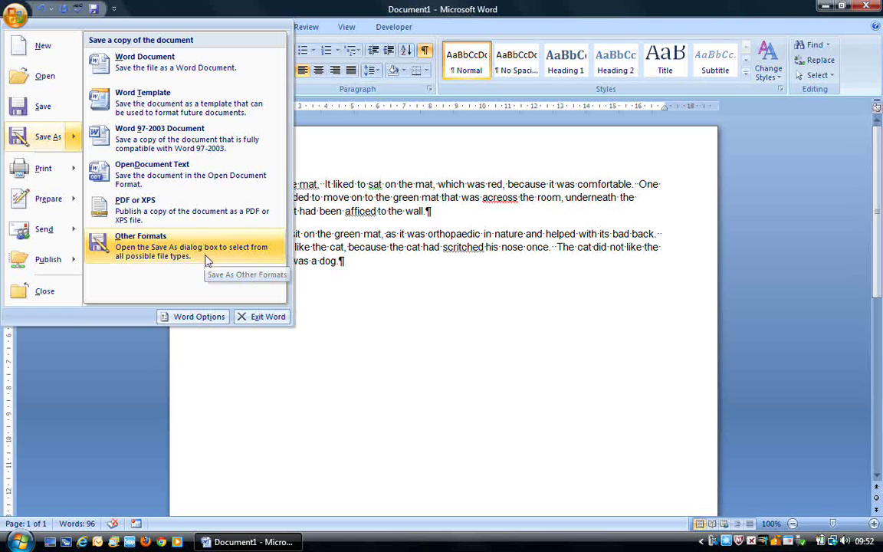
- Save the document to Documents under the file name 'vle video text resources'
click(42, 138)
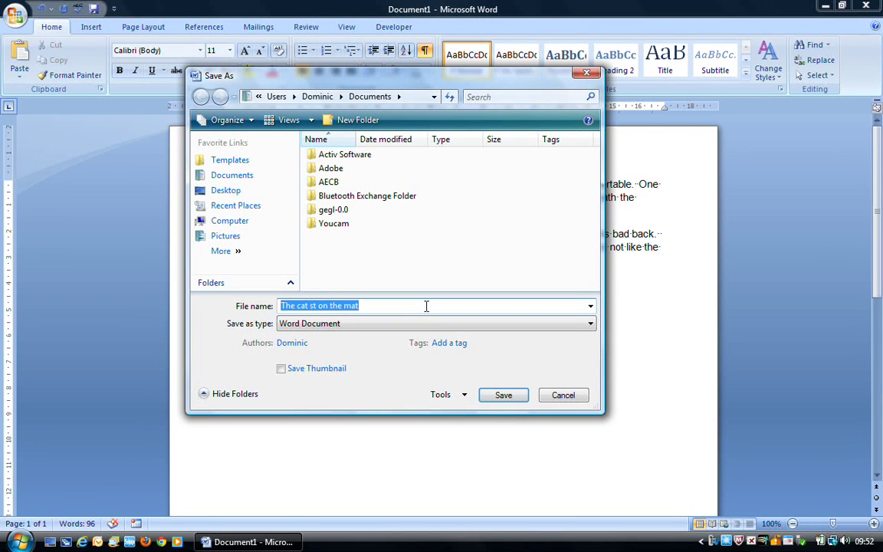
text(vle)
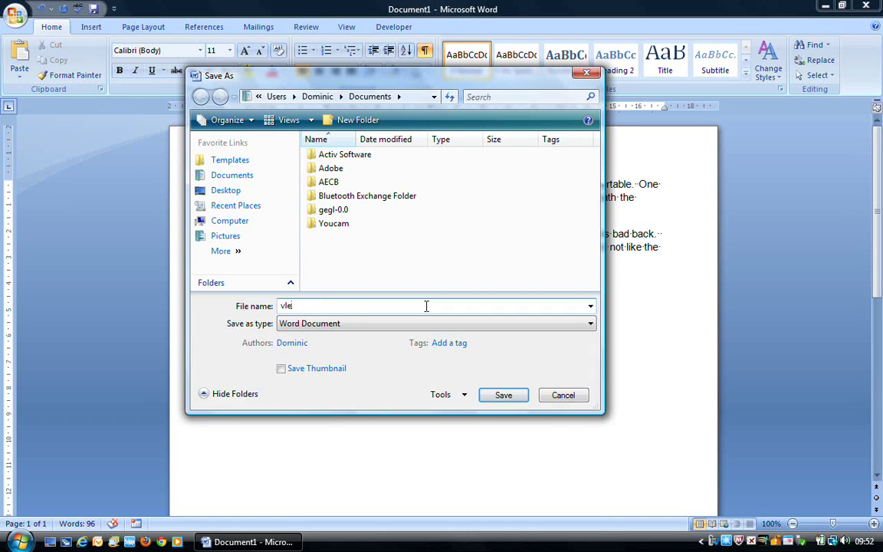
text( video)
text( c)
text(ext resour)
text(ces)
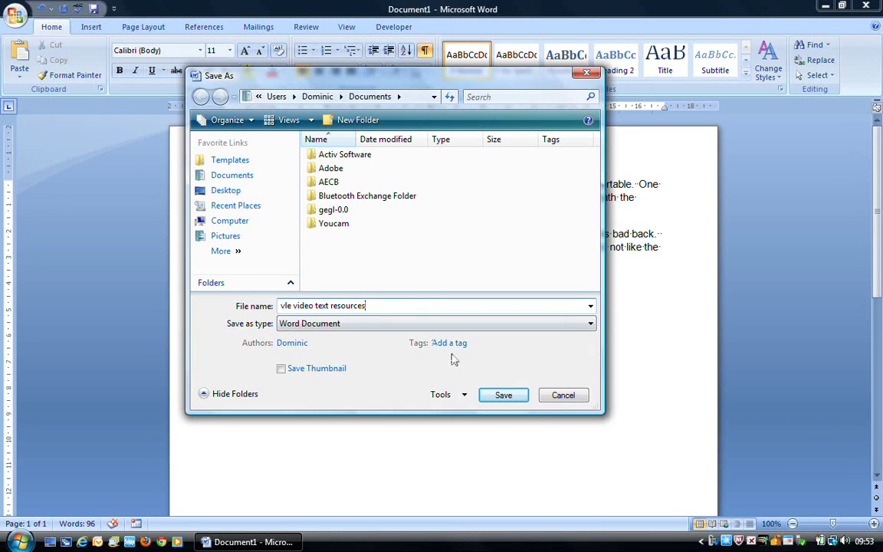
click(503, 397)
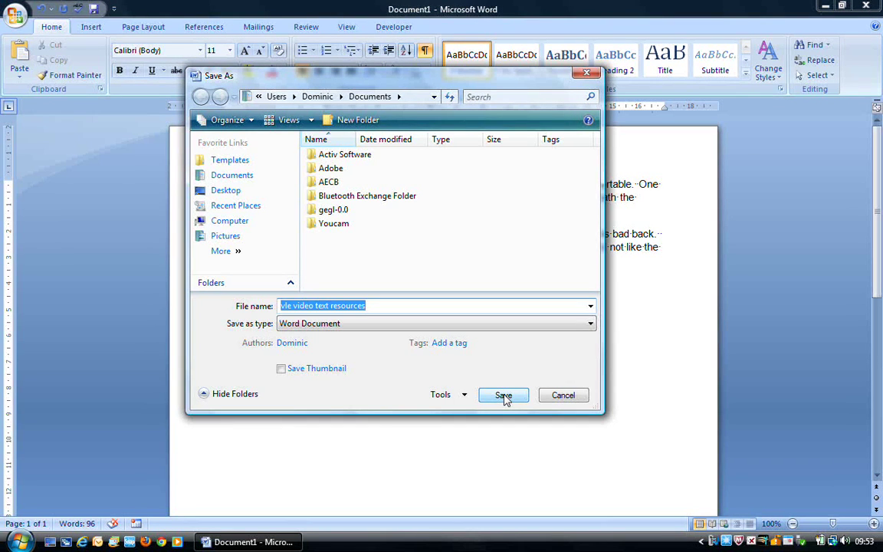
click(504, 397)
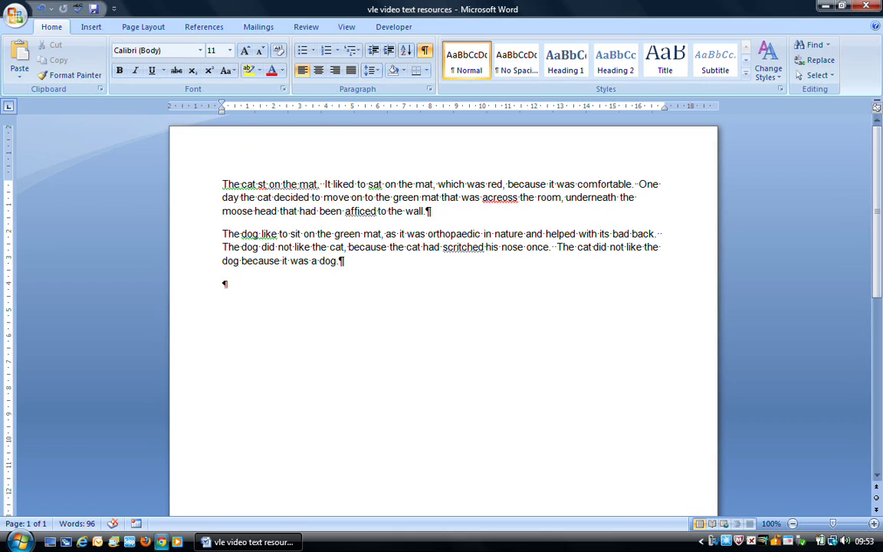
- Close the 'vle video text resources' document through the Office menu
mouse_move(217, 545)
click(10, 19)
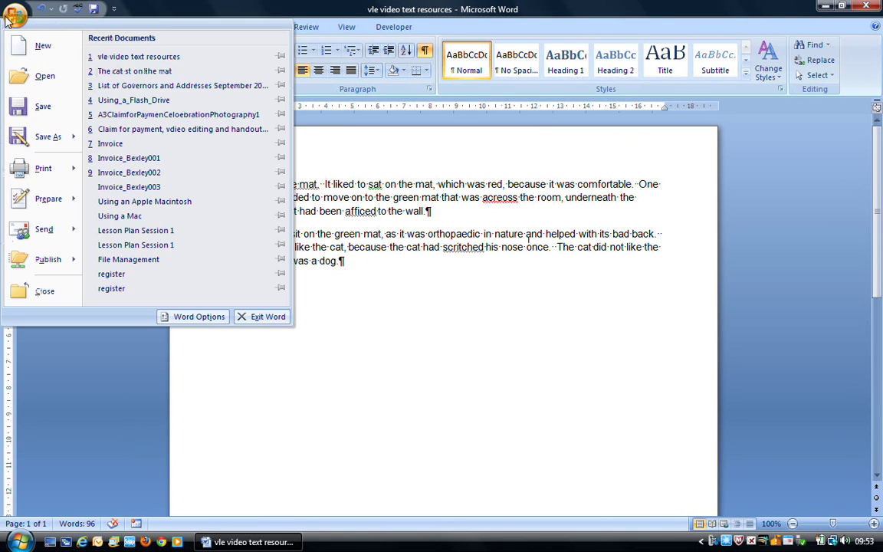
click(40, 293)
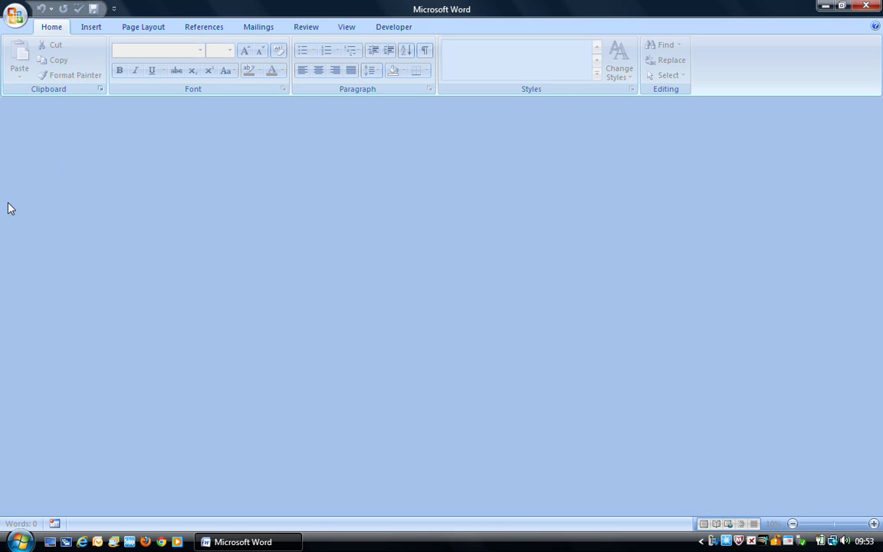
- Select the 'vle video text resources' file in Documents through the Office menu's Open command
click(16, 16)
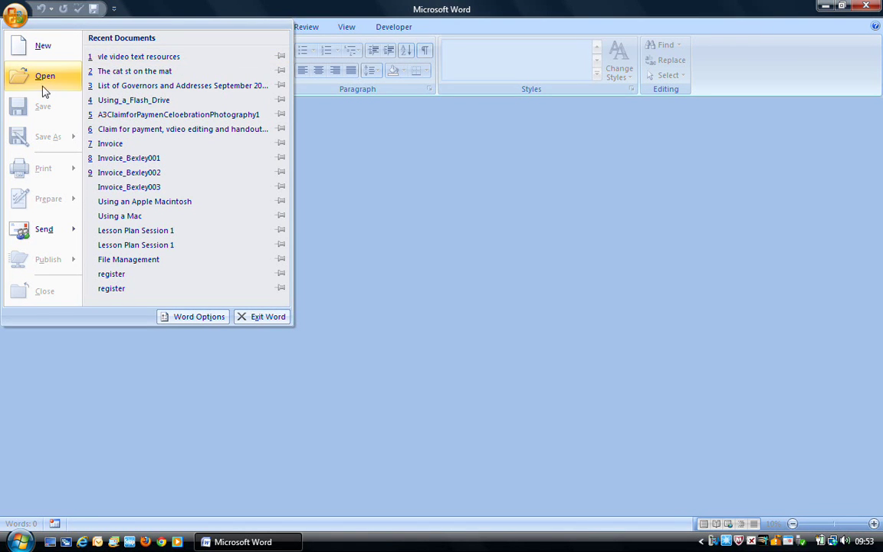
click(35, 86)
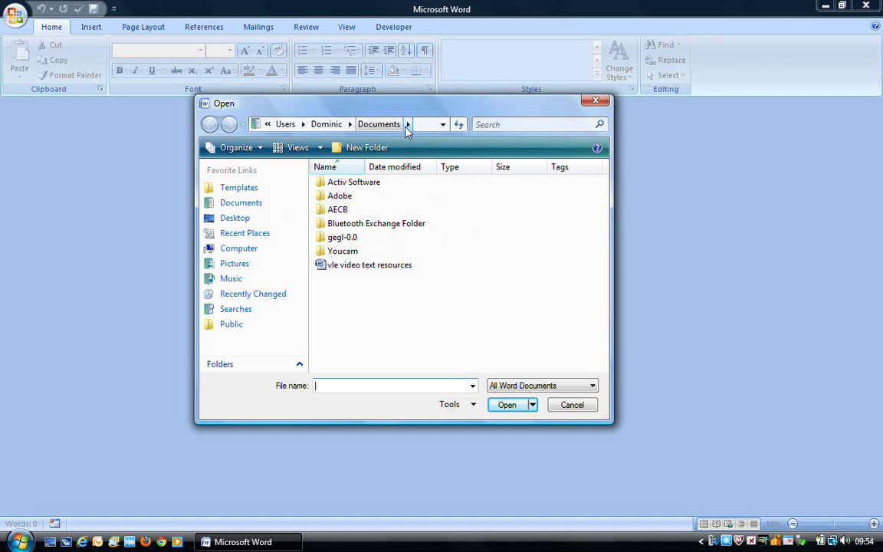
click(373, 266)
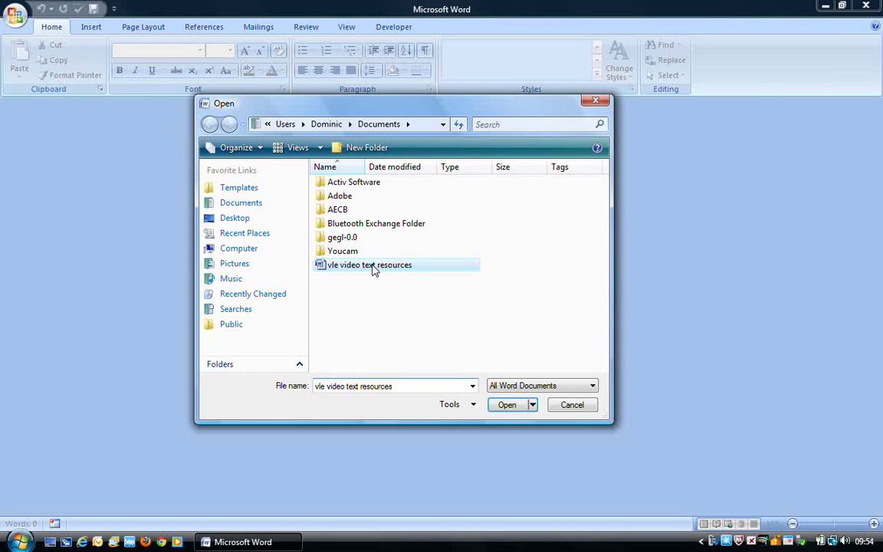
- Load the chosen file, showing the cat and dog paragraphs at 96 words, and save it
click(507, 406)
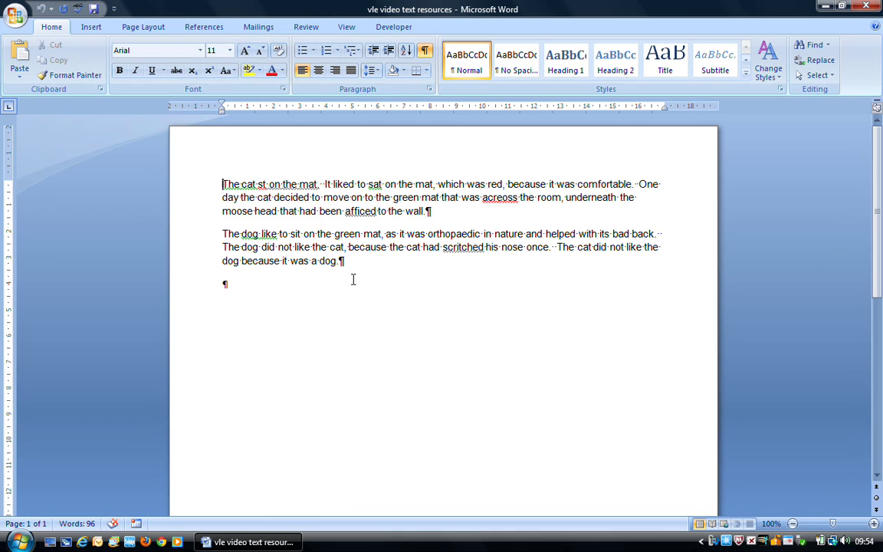
click(10, 20)
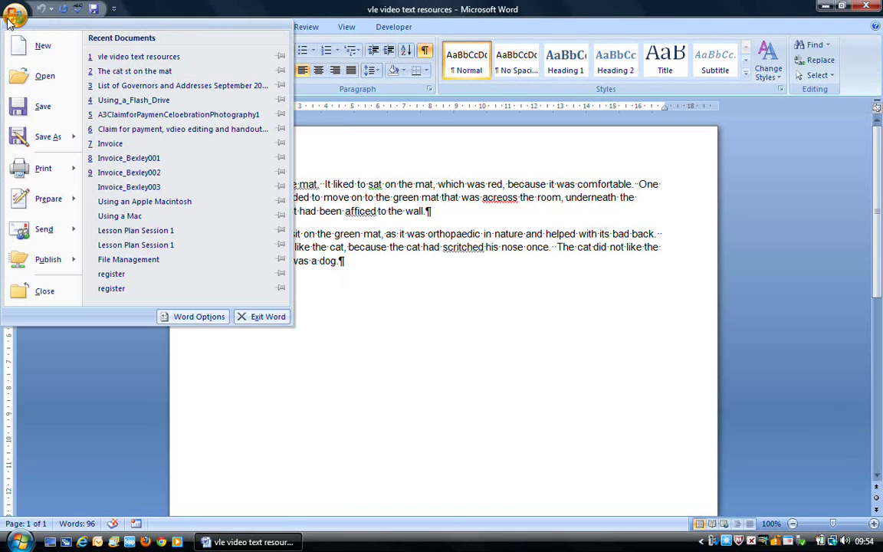
click(43, 112)
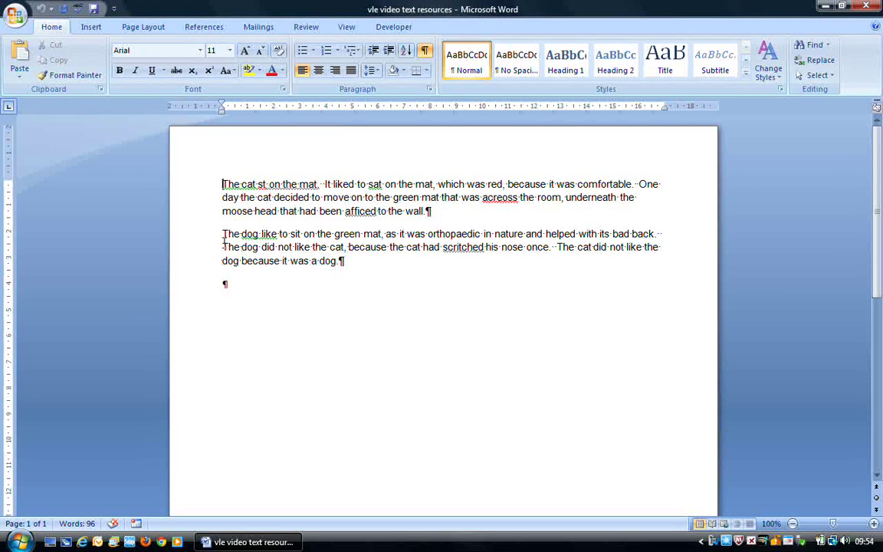
- Select and delete the dog paragraph, leaving only the 48-word cat paragraph
drag(223, 234, 345, 264)
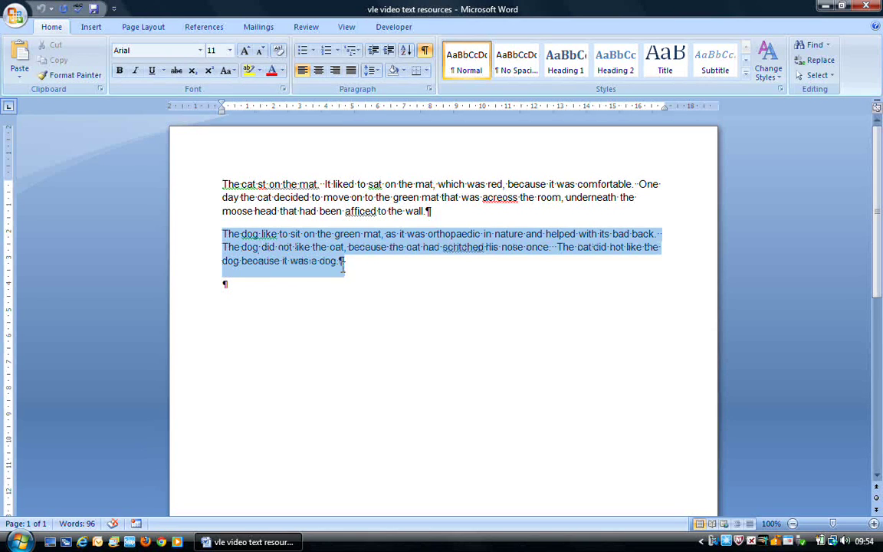
key(Delete)
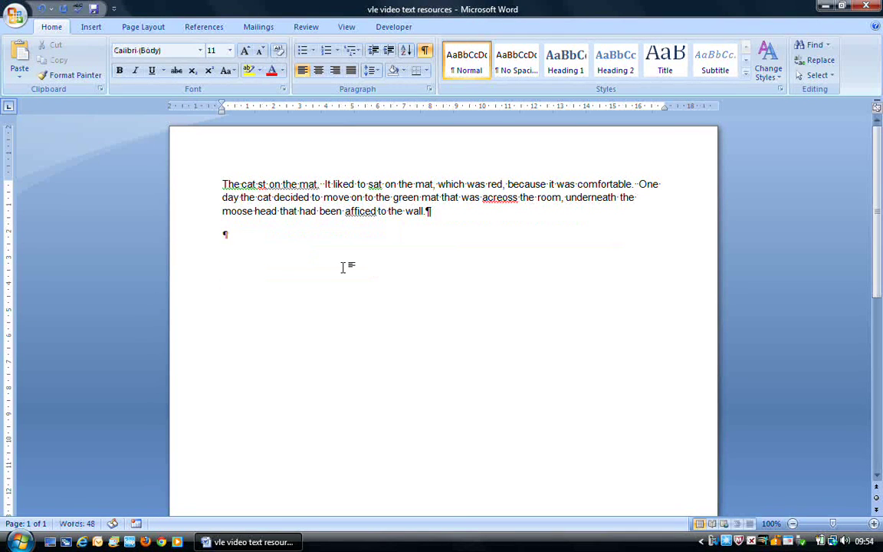
- Save the 48-word cat-only version, then close the document
click(15, 17)
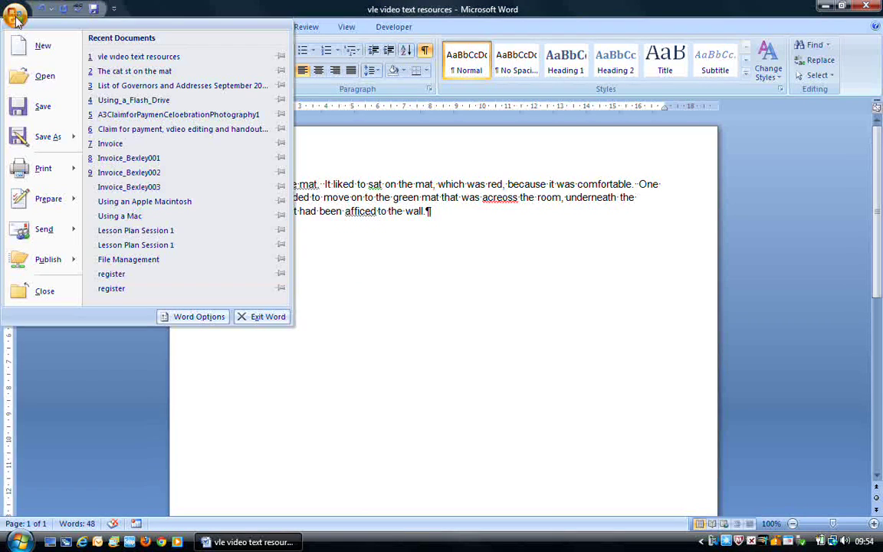
click(37, 113)
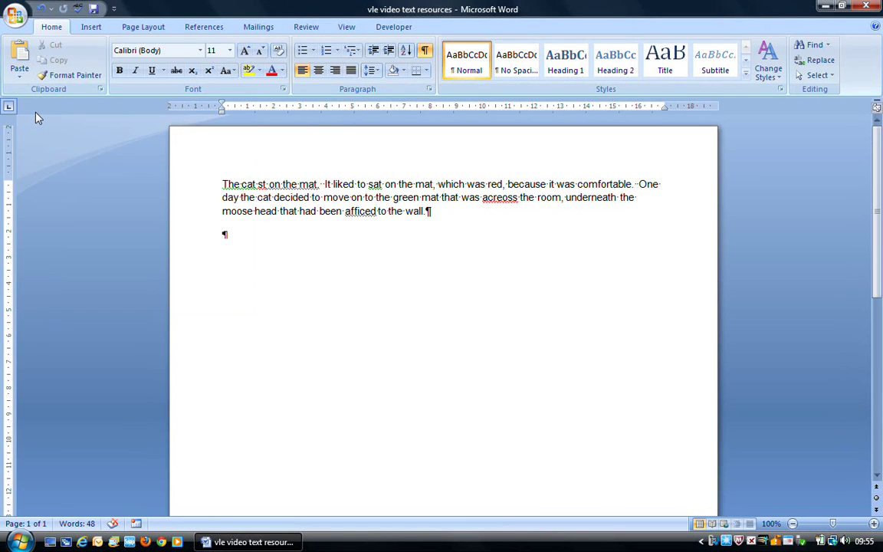
click(16, 11)
click(29, 297)
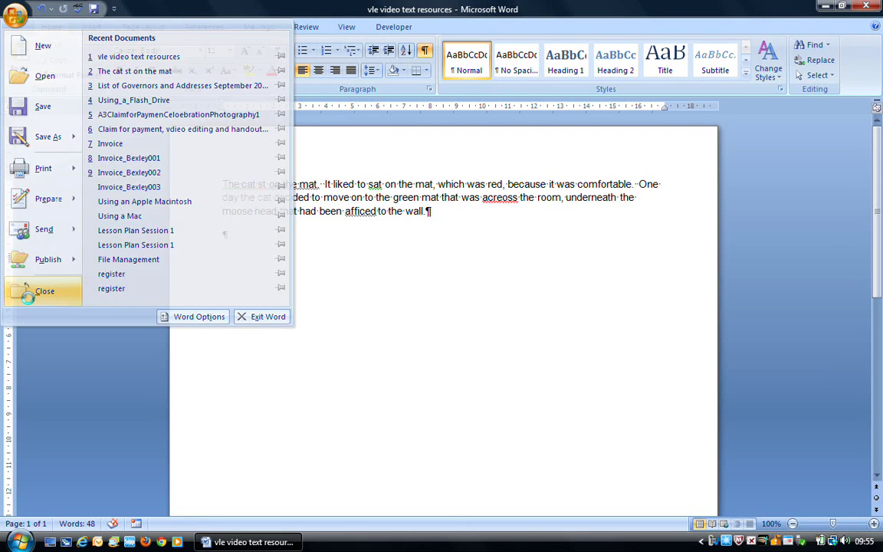
- Reopen 'vle video text resources' from Documents, confirming only the cat paragraph remains
click(16, 13)
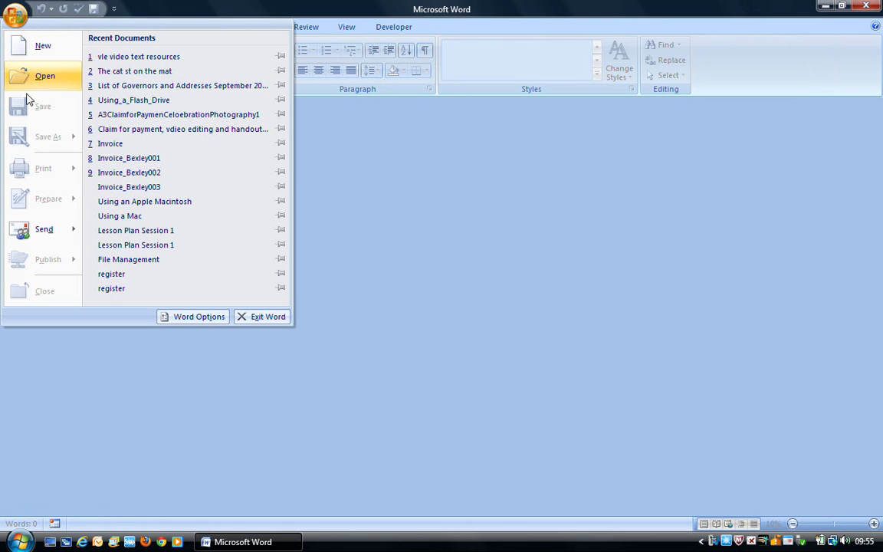
click(42, 79)
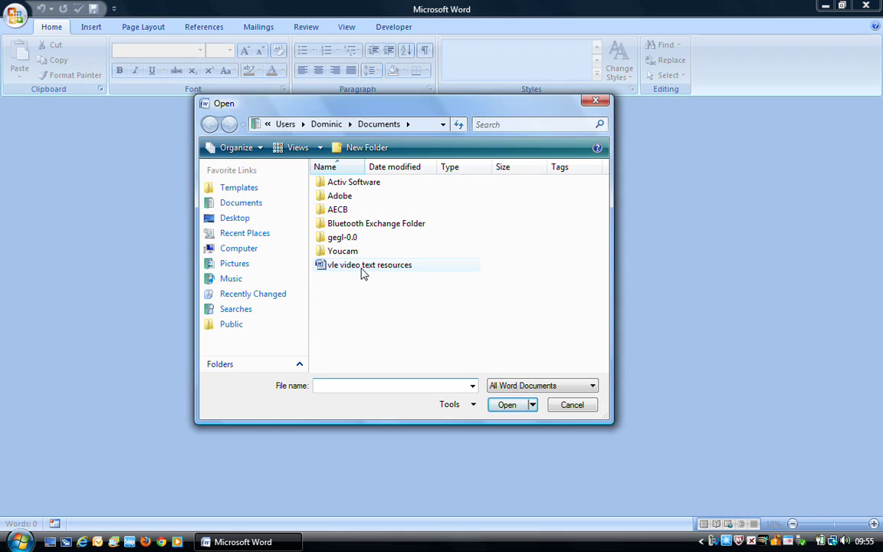
click(364, 270)
click(507, 406)
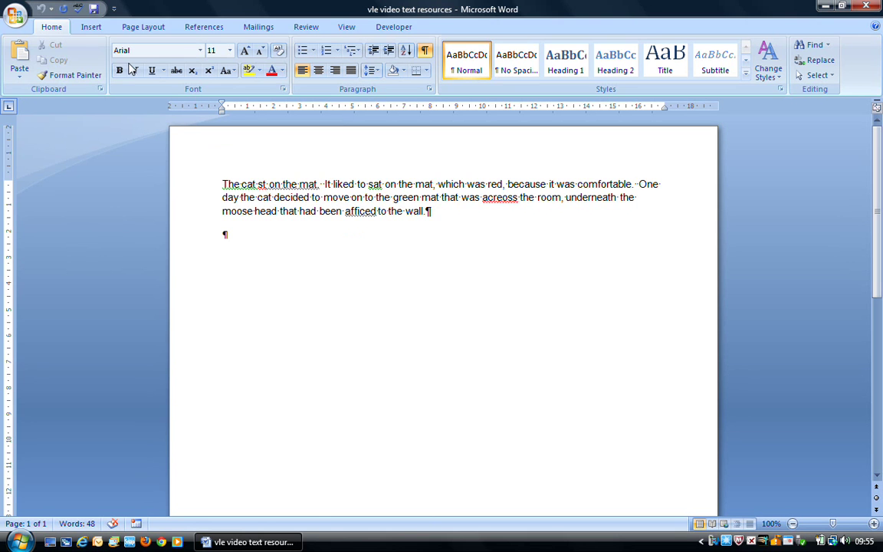
- Save a copy with 'altered' appended to the name: 'vle video text resources altered'
click(15, 16)
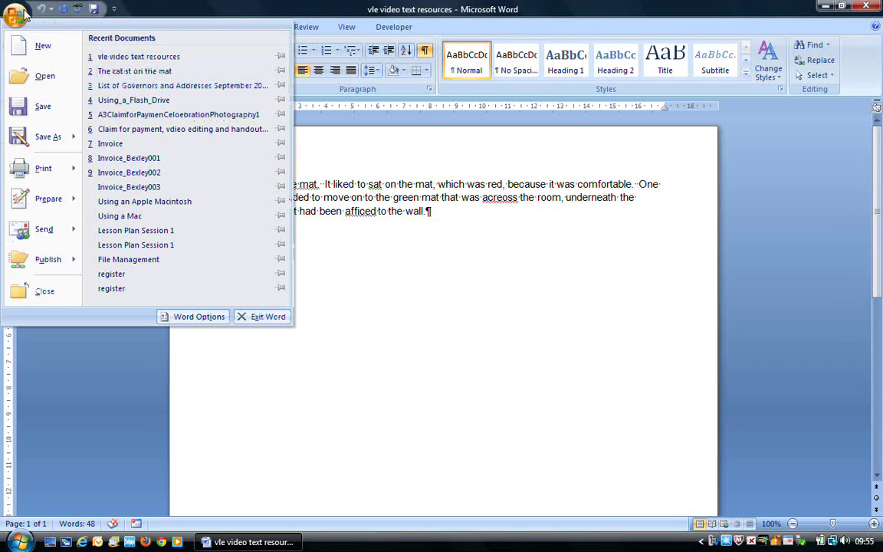
click(42, 138)
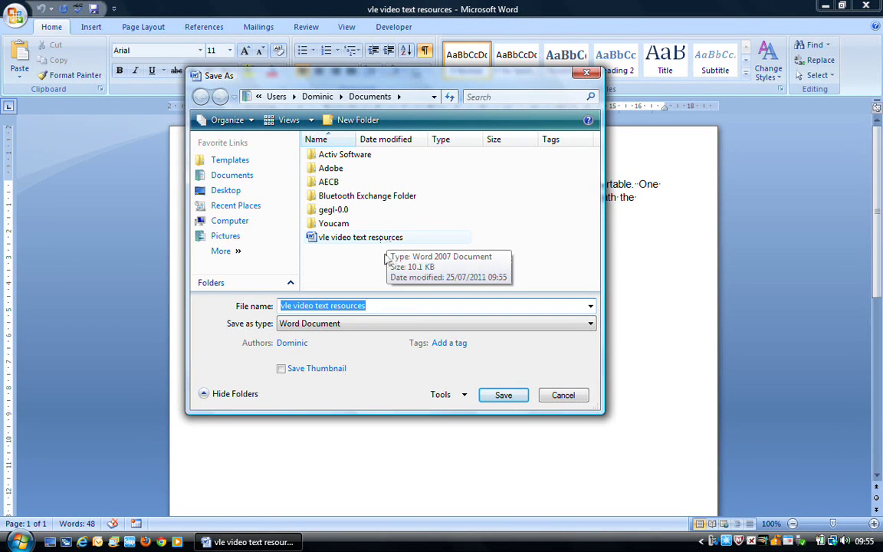
click(371, 305)
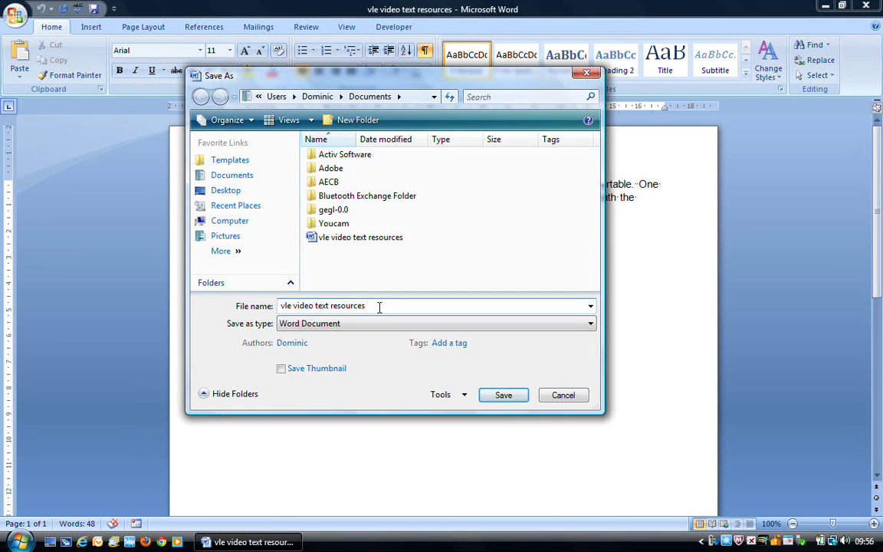
text(altered)
click(501, 397)
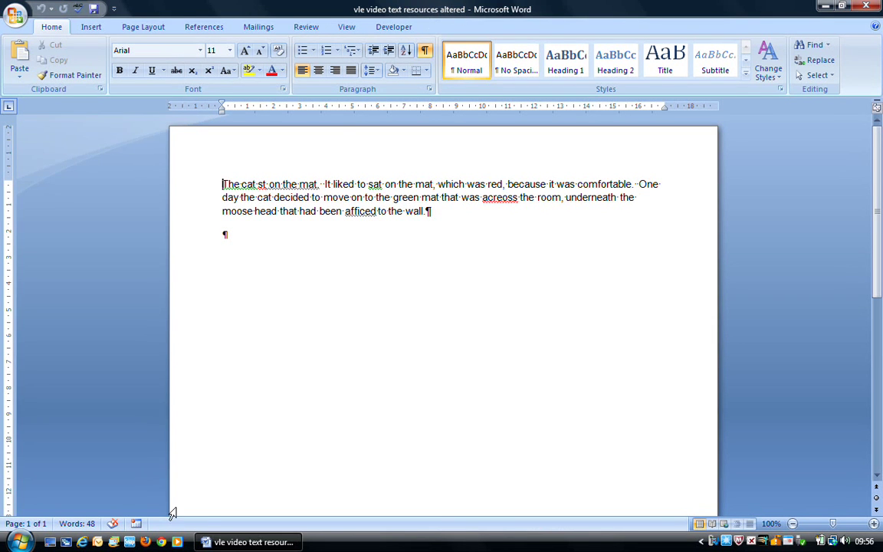
mouse_move(230, 539)
click(94, 10)
click(9, 20)
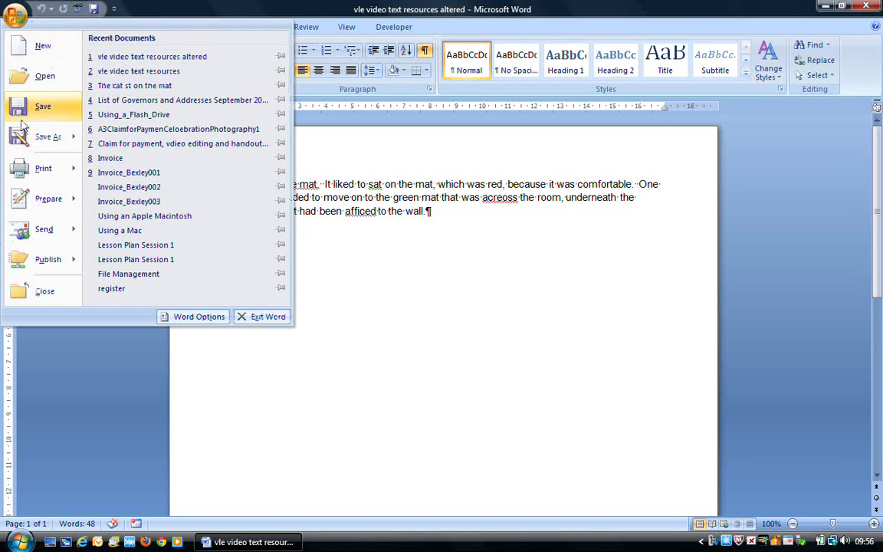
click(154, 10)
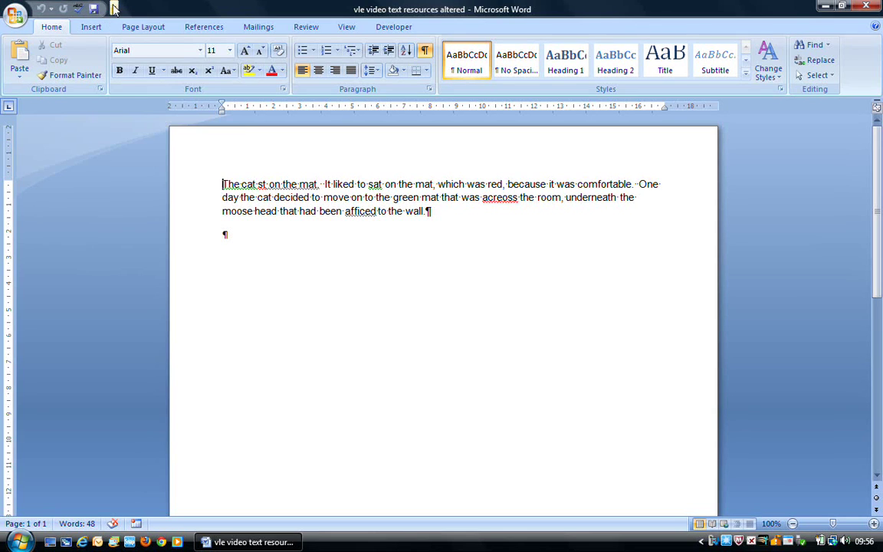
- Add Open to the Quick Access Toolbar, confirm it shows the Open dialog, then cancel
click(115, 9)
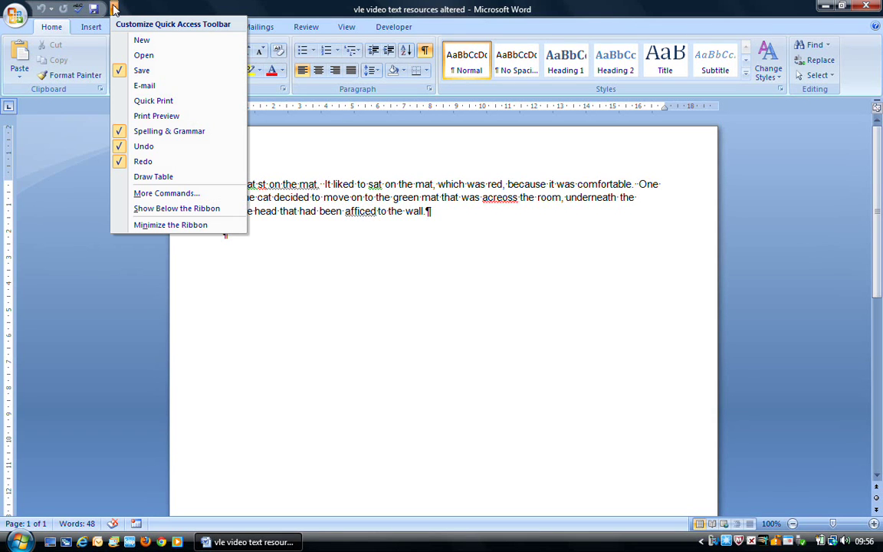
click(155, 60)
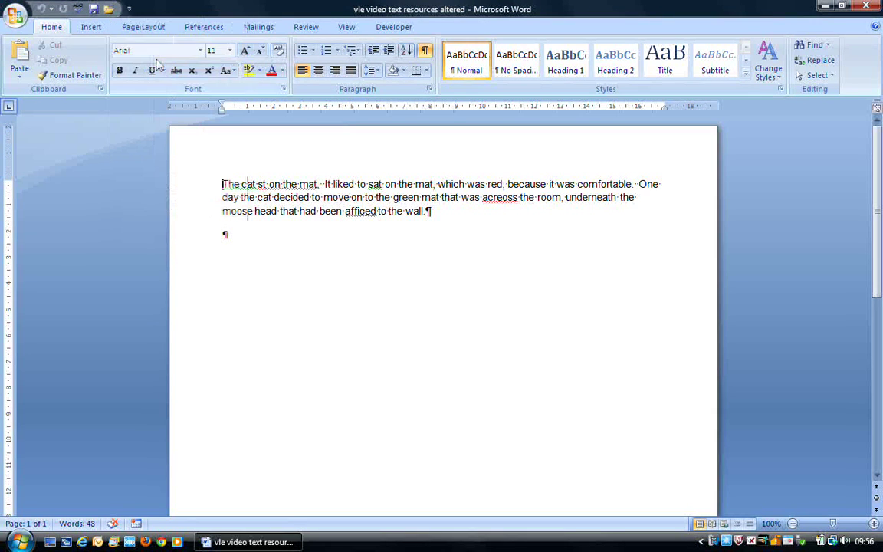
click(110, 9)
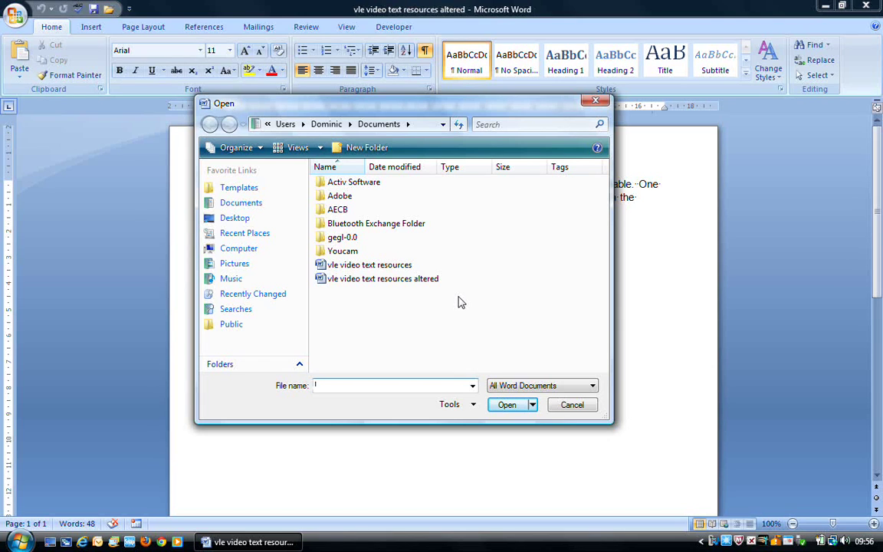
click(573, 407)
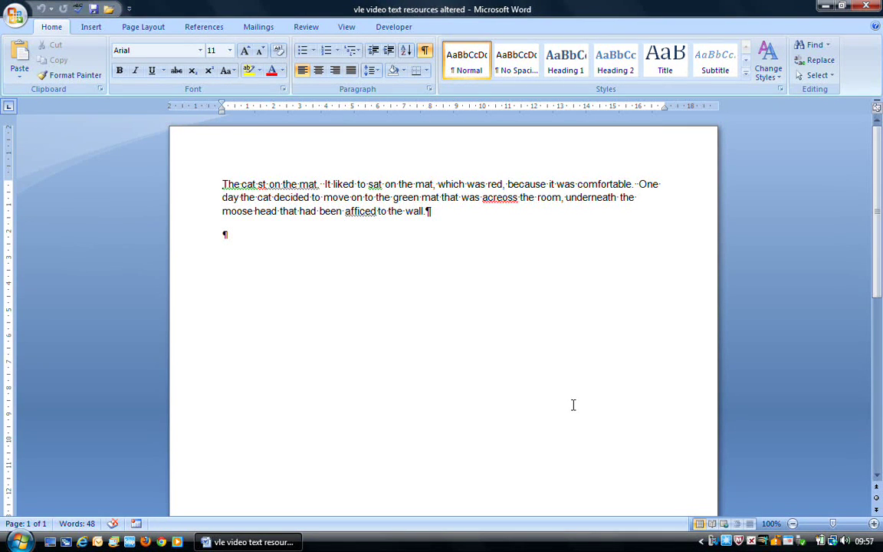